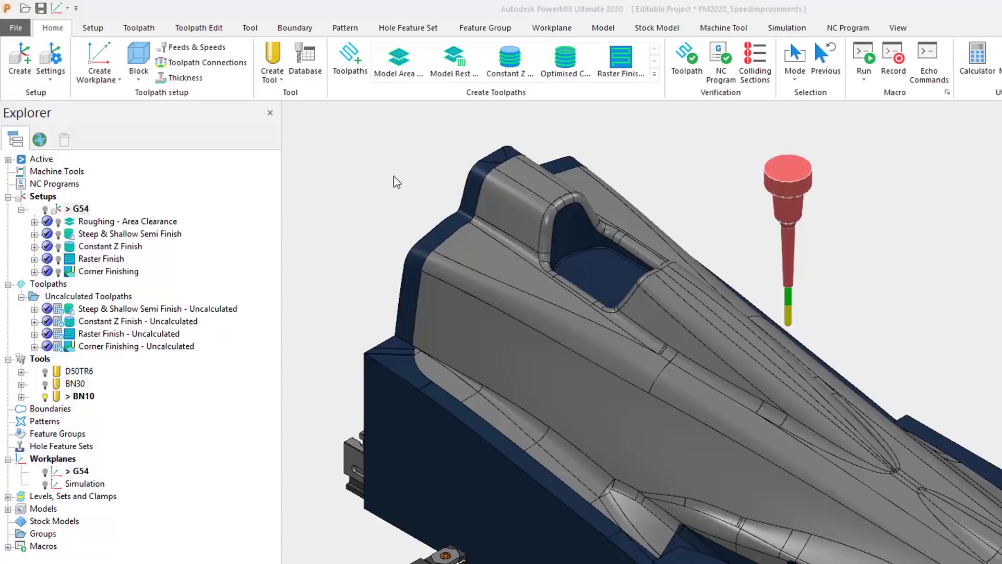
Step: Preview the box-defined block around the model, hide it again and dismiss the block settings
left_click(139, 58)
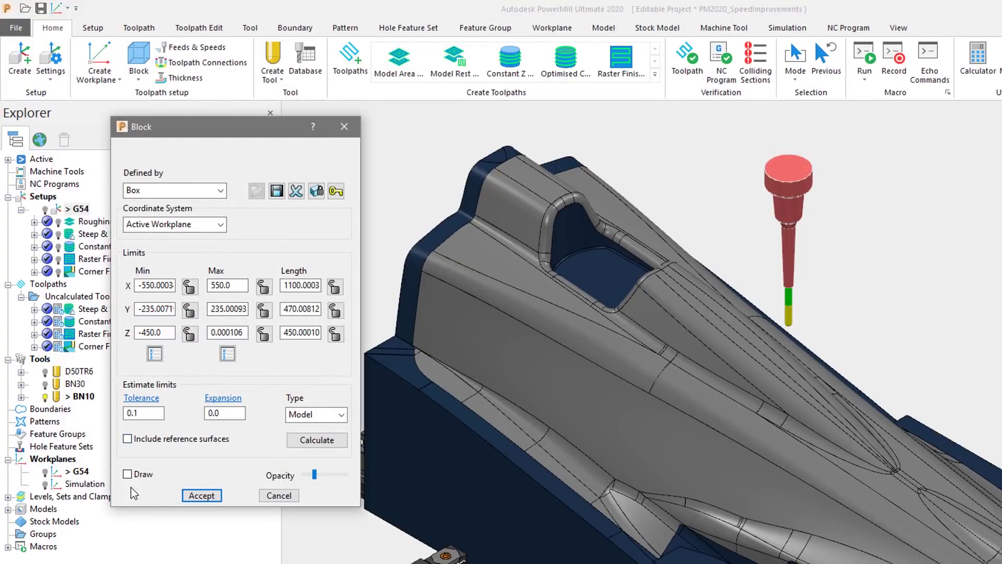
left_click(128, 474)
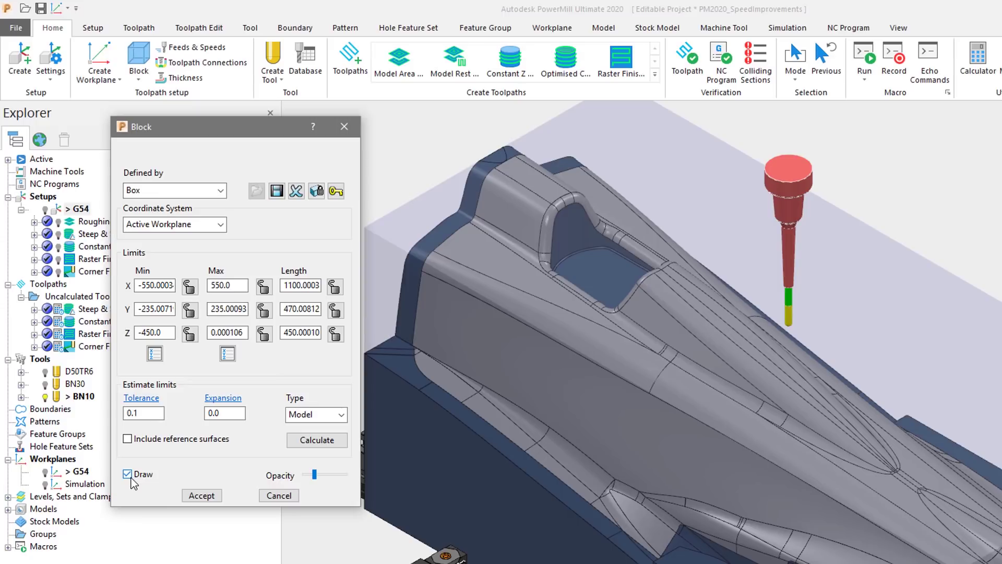
left_click(130, 475)
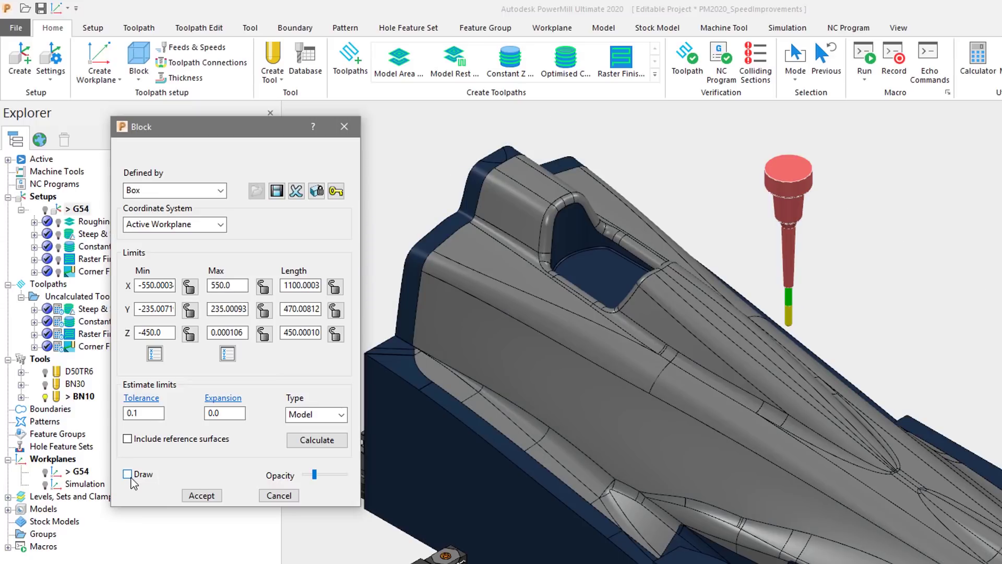
left_click(279, 497)
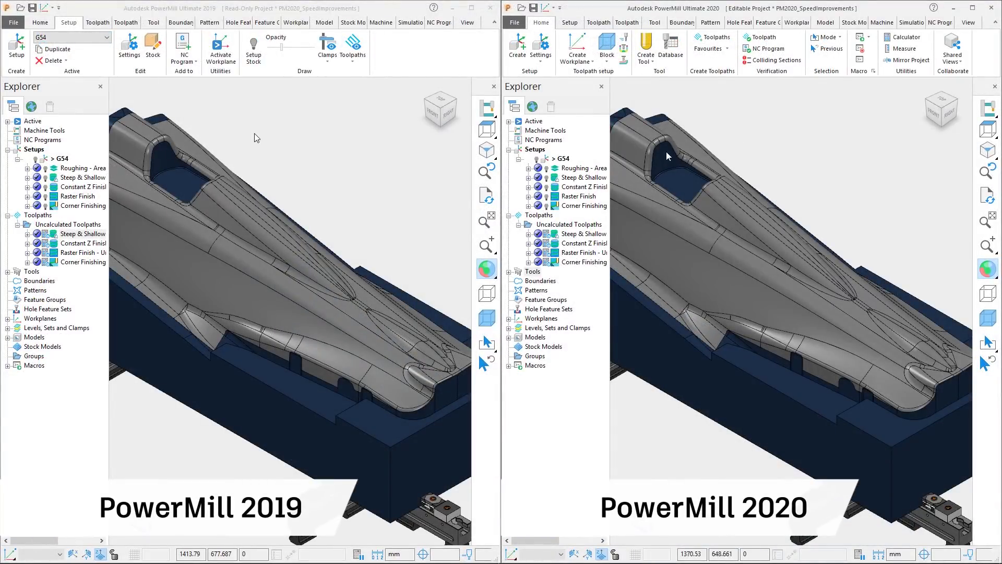
Step: Activate and calculate the uncalculated Steep & Shallow Semi Finish toolpath in both PowerMill 2019 and PowerMill 2020, closing the 2020 settings
double_click(557, 235)
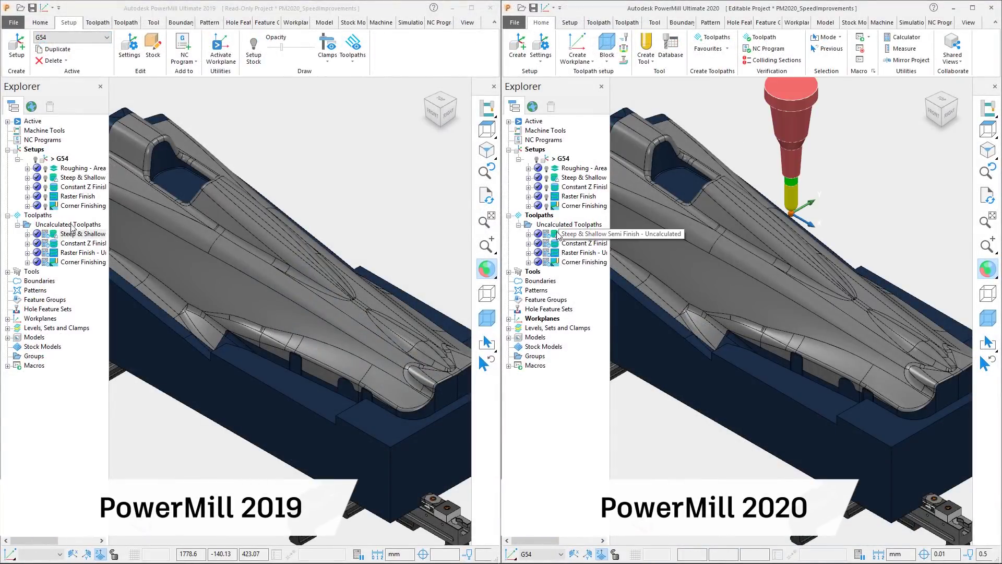
right_click(558, 234)
right_click(54, 236)
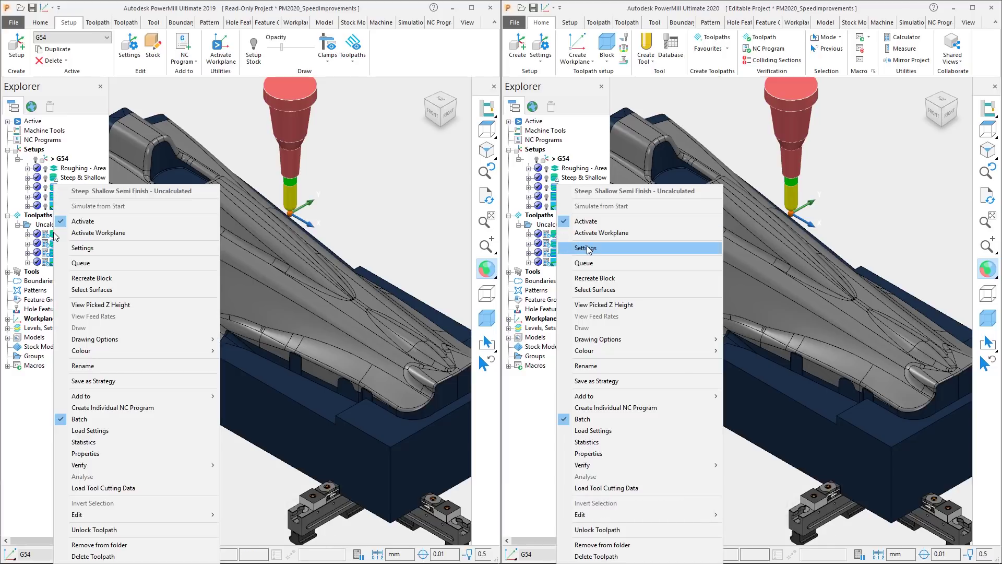
left_click(589, 249)
left_click(85, 248)
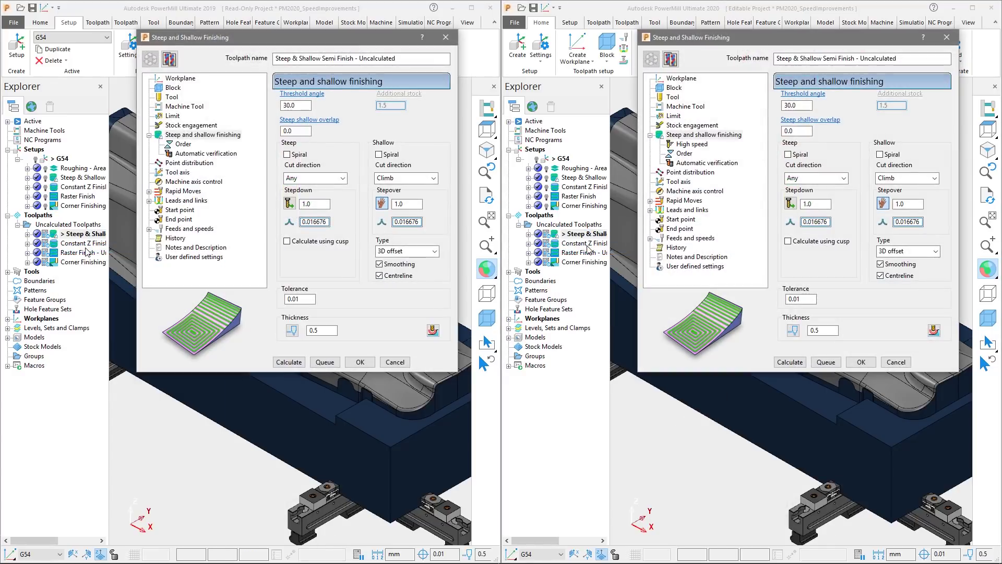
left_click(788, 361)
left_click(293, 362)
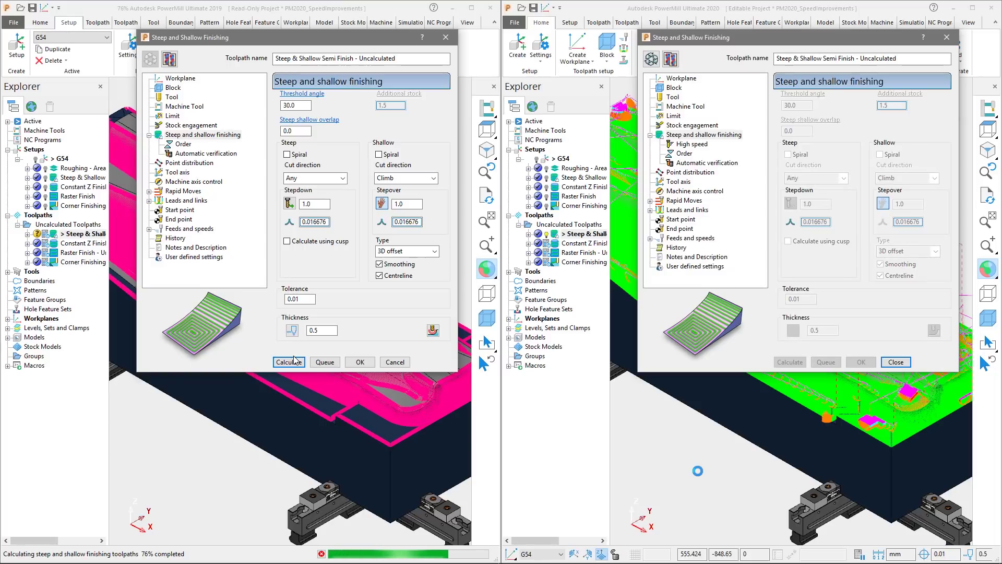
left_click(896, 362)
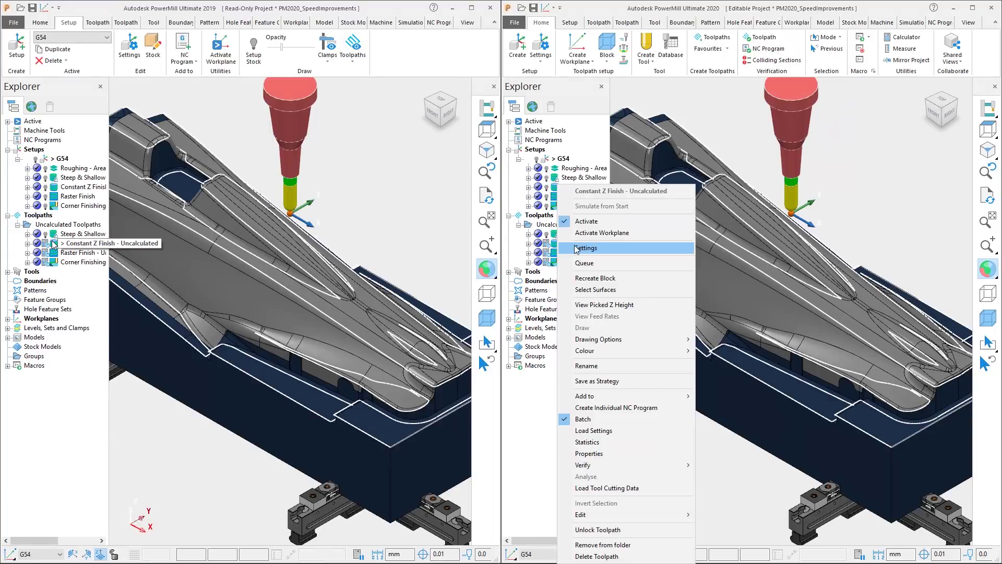
Step: Calculate the uncalculated Constant Z Finish toolpath with its existing settings in both PowerMill versions
right_click(54, 244)
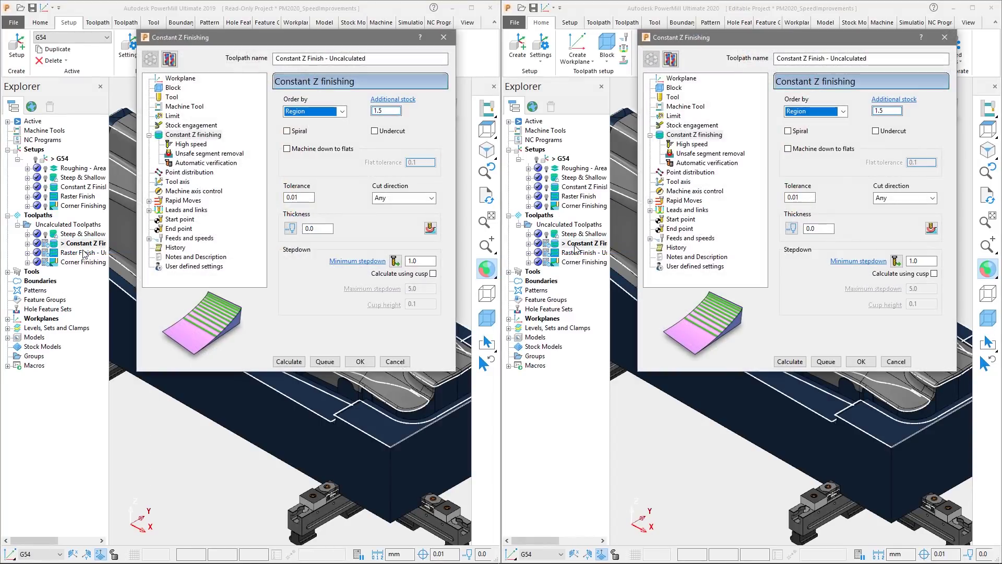
left_click(796, 365)
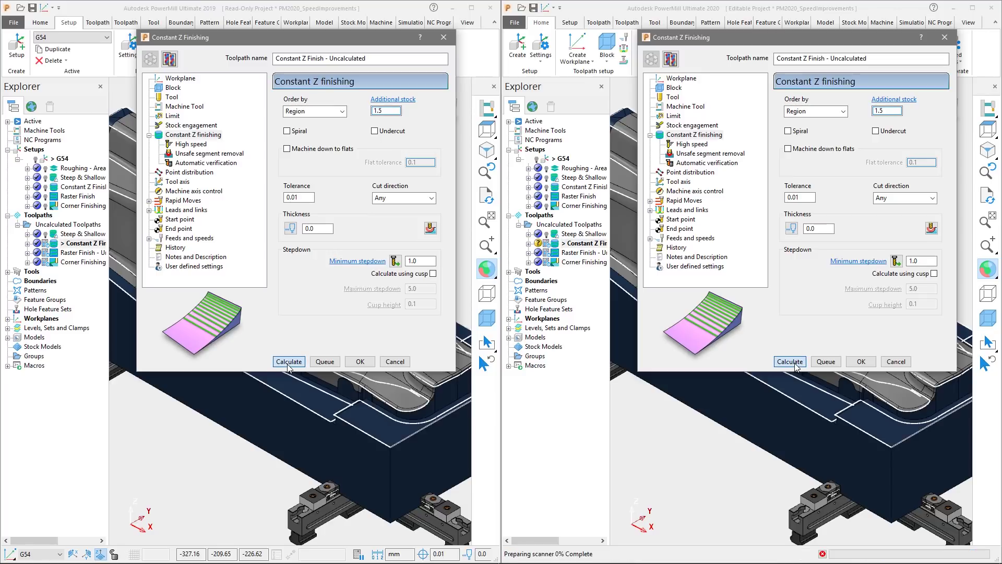
left_click(289, 366)
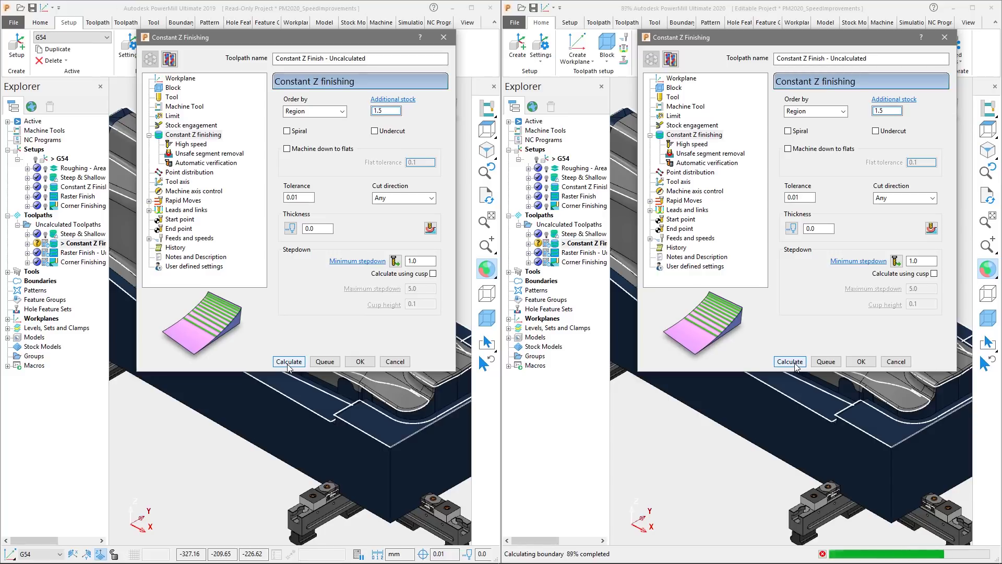
left_click(288, 362)
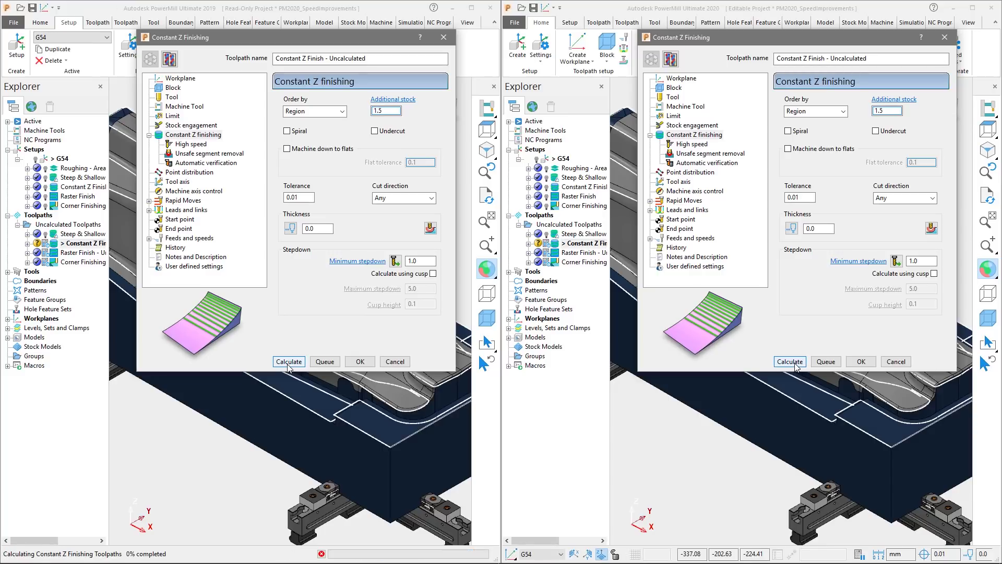
left_click(790, 362)
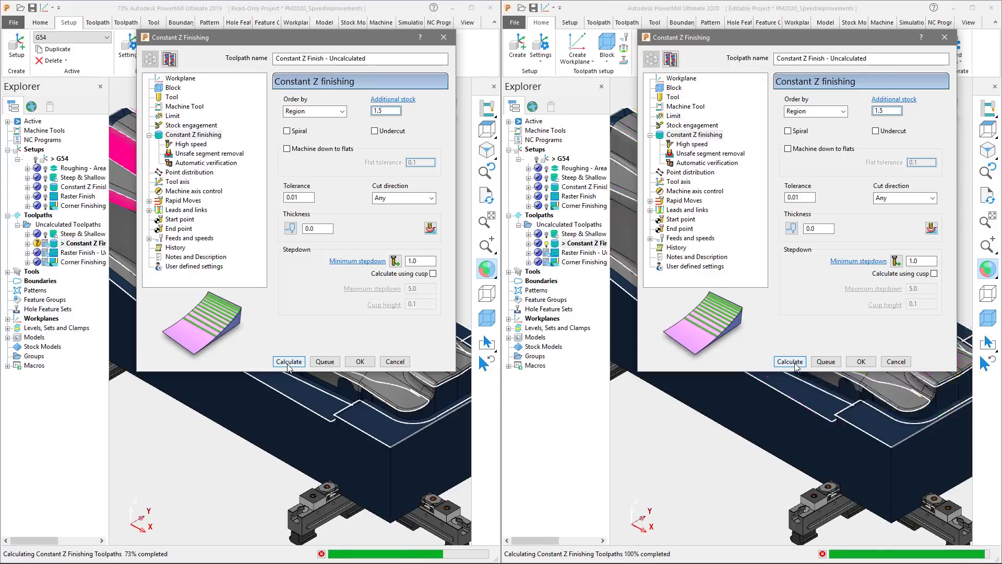
left_click(895, 362)
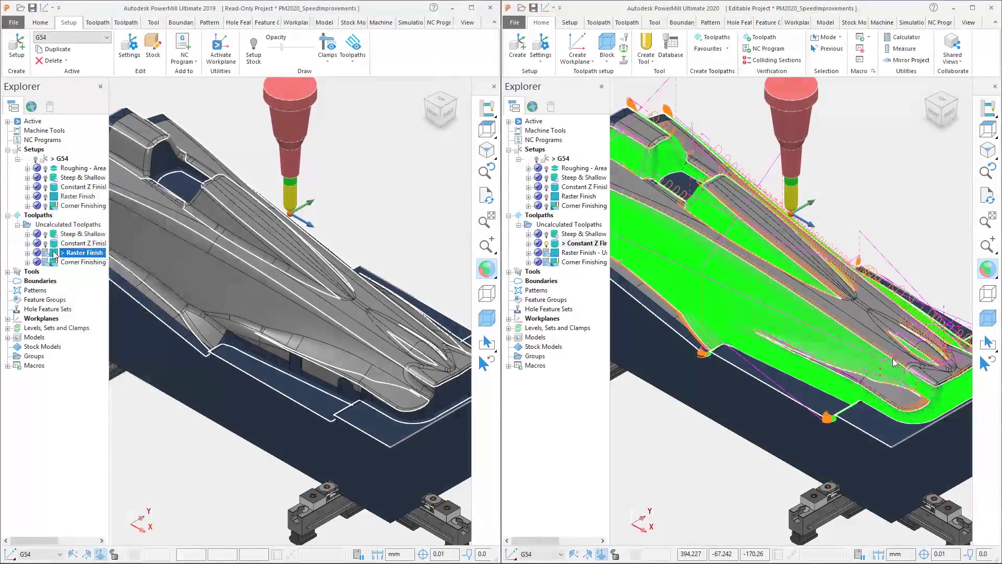
Step: Calculate the uncalculated Raster Finish toolpath in both PowerMill versions and close its settings
right_click(83, 243)
left_click(79, 249)
right_click(561, 253)
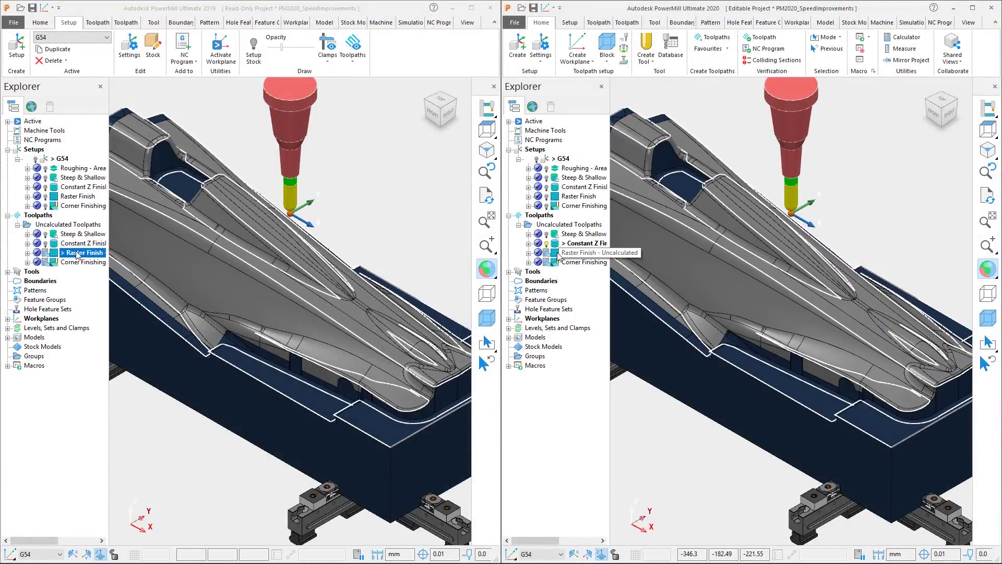
left_click(587, 254)
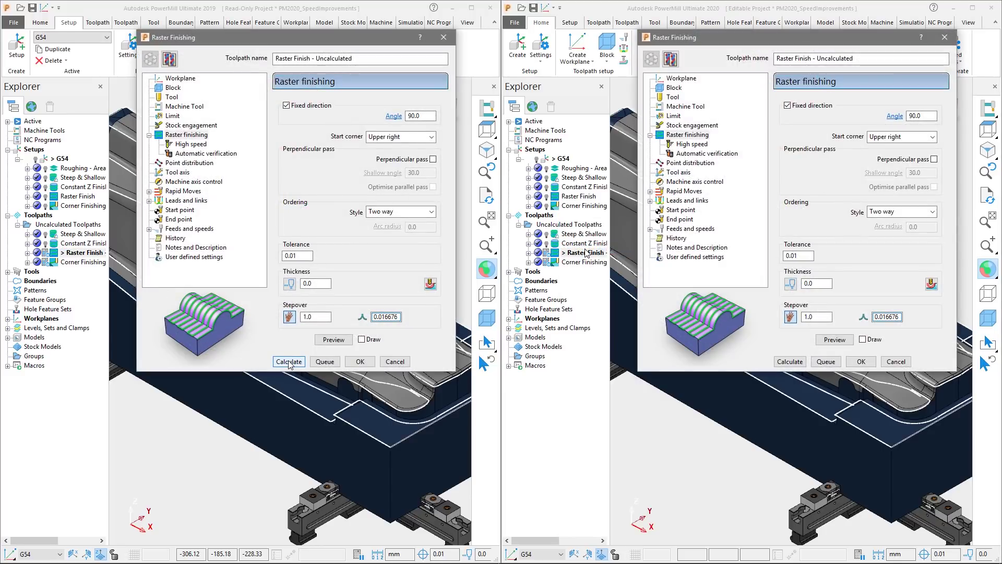
left_click(790, 362)
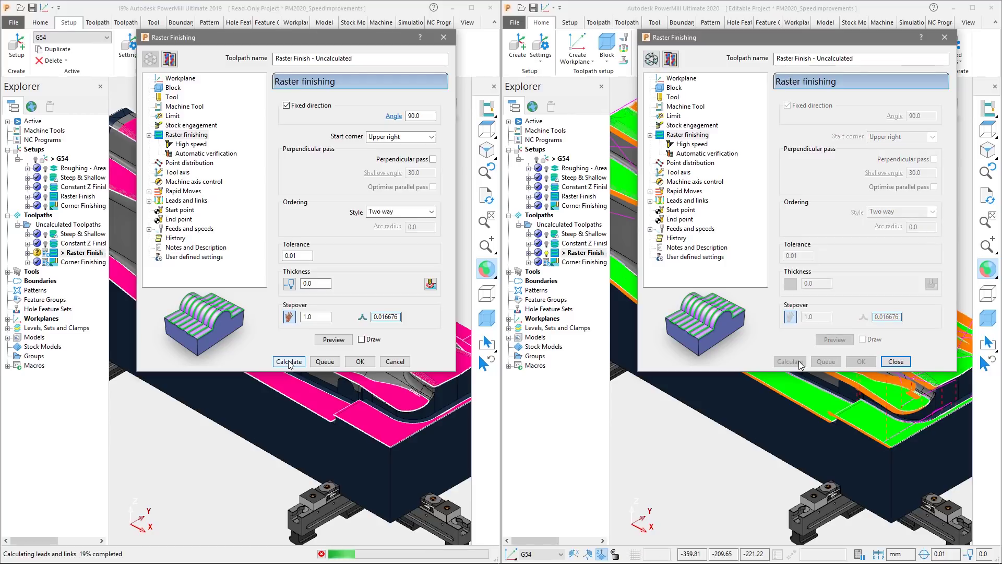
left_click(896, 361)
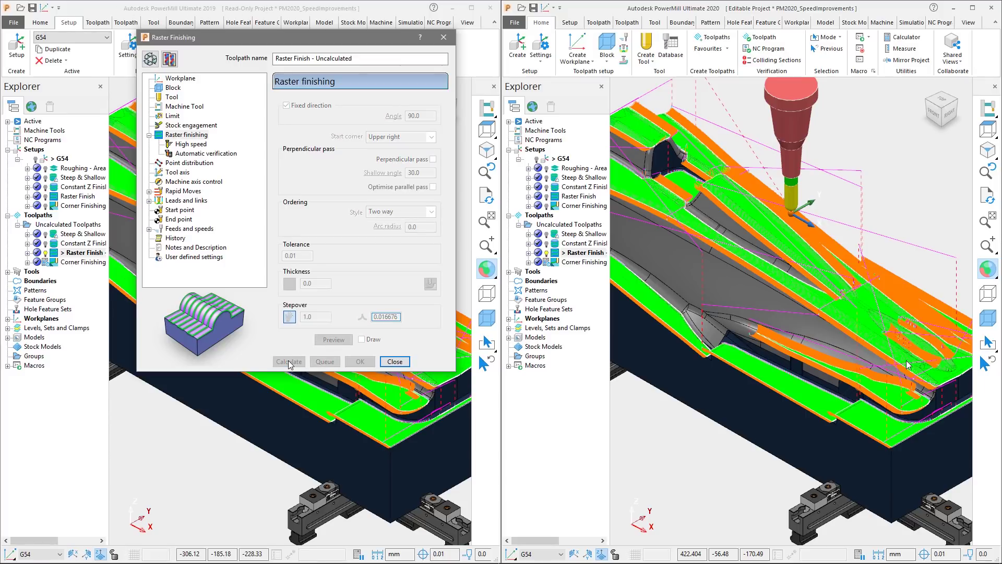
left_click(395, 362)
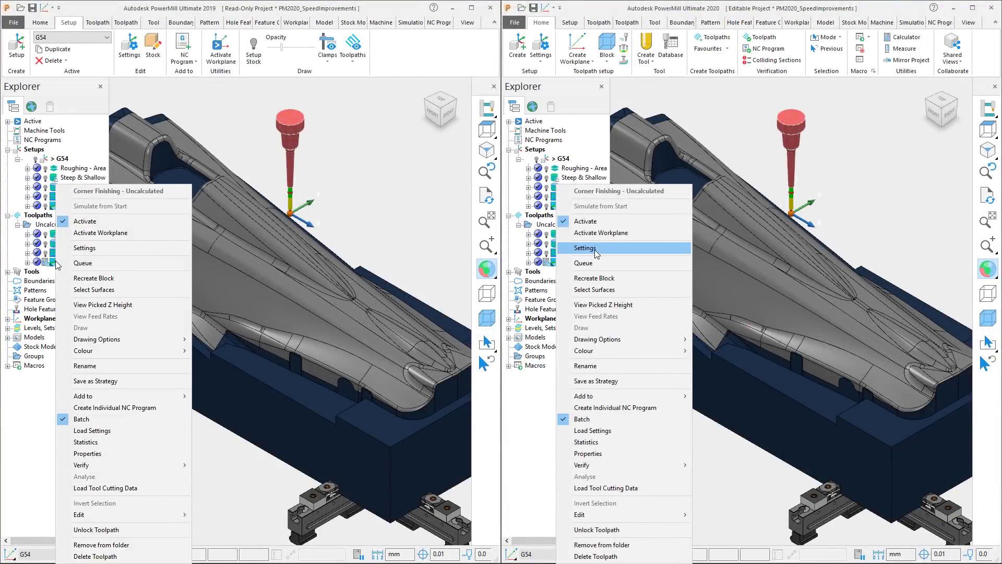
Step: Calculate the uncalculated Corner Finishing toolpath in both PowerMill versions and close its settings
left_click(595, 250)
left_click(85, 248)
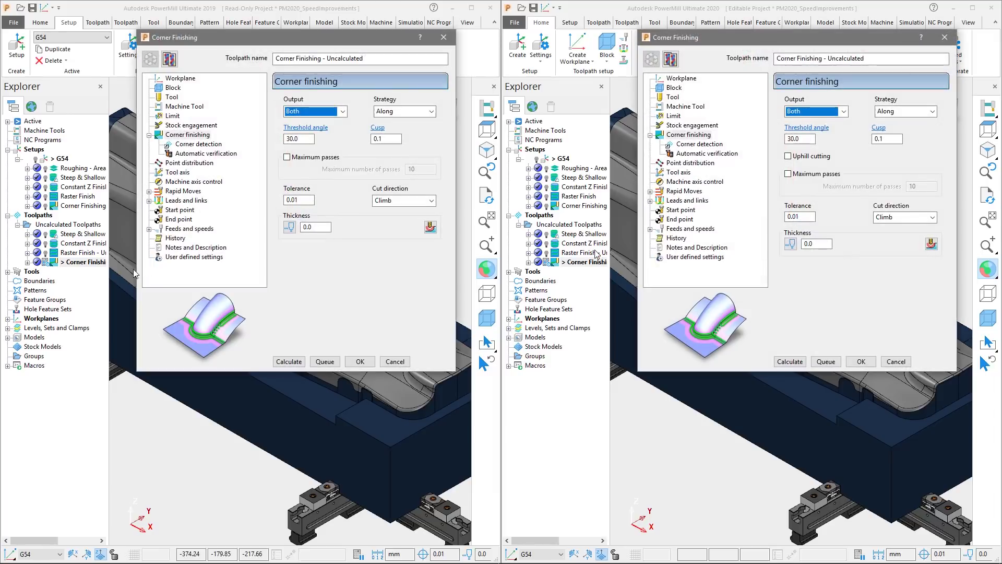
left_click(797, 361)
left_click(290, 362)
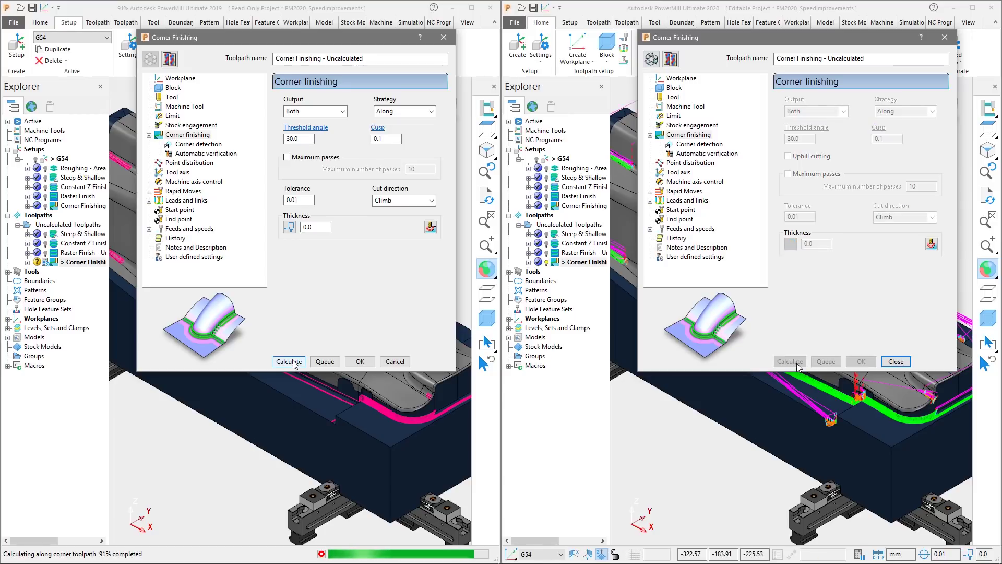
left_click(896, 362)
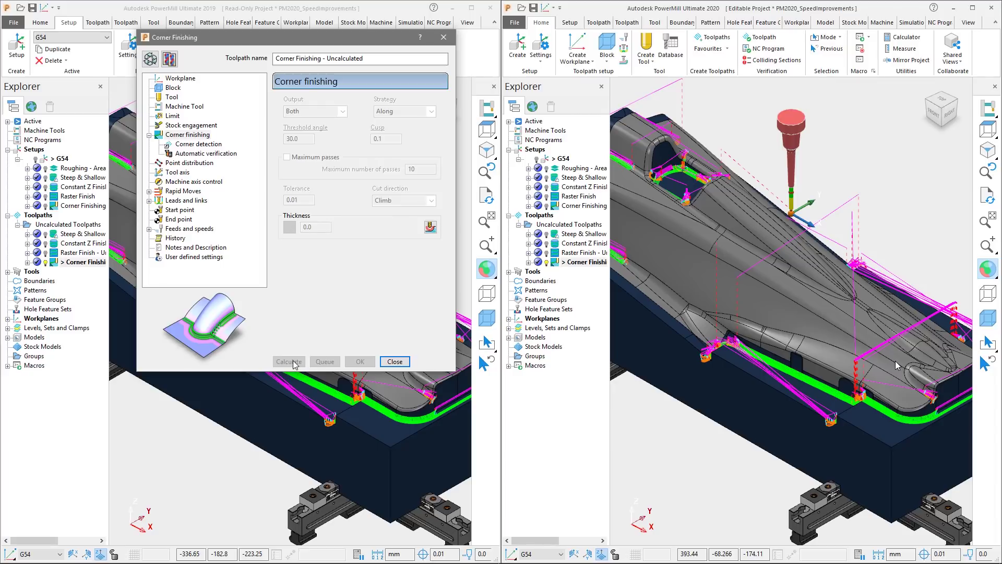
left_click(388, 362)
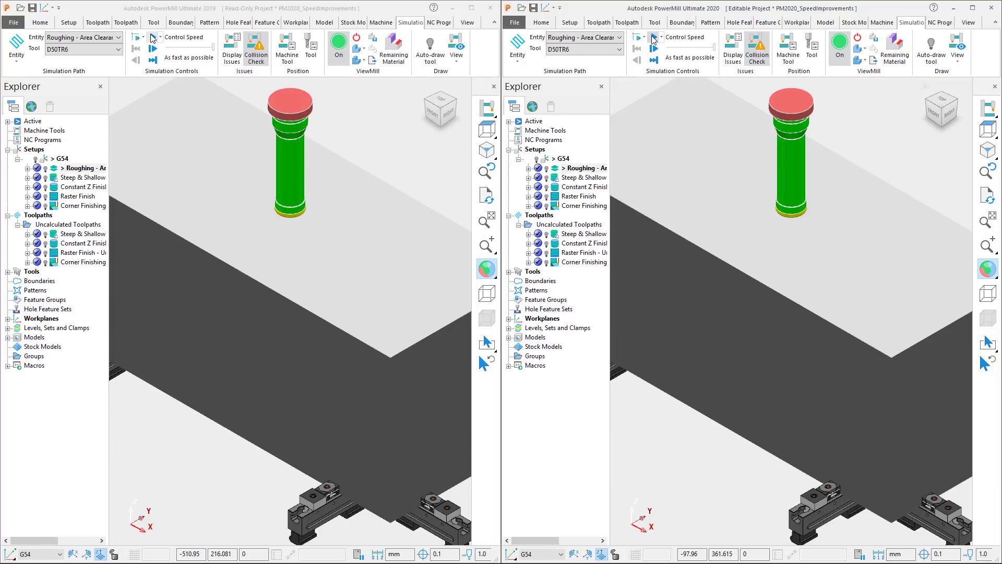
Step: Start the ViewMill simulation of the Roughing - Area Clearance toolpath in both PowerMill 2020 and PowerMill 2019
left_click(654, 40)
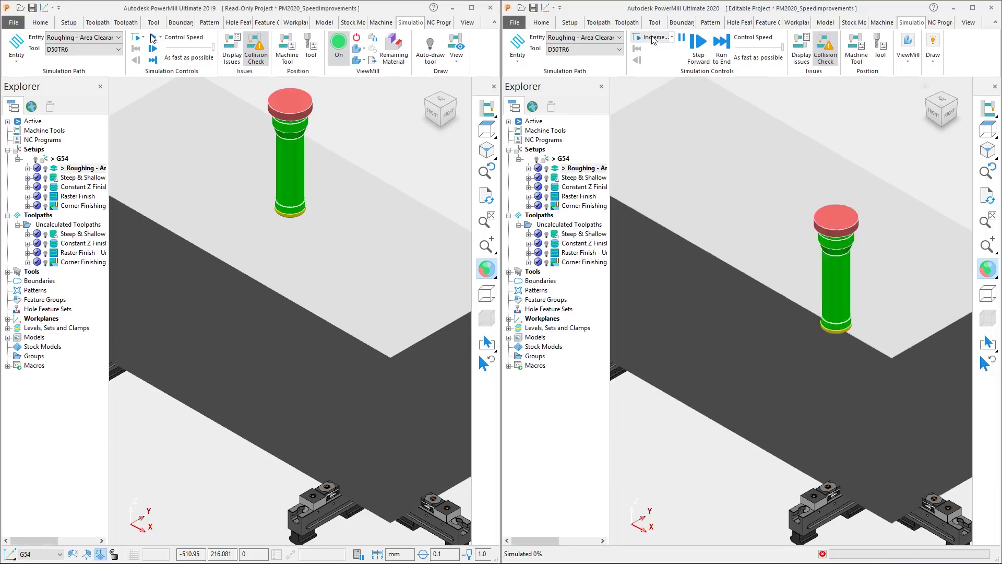
left_click(153, 37)
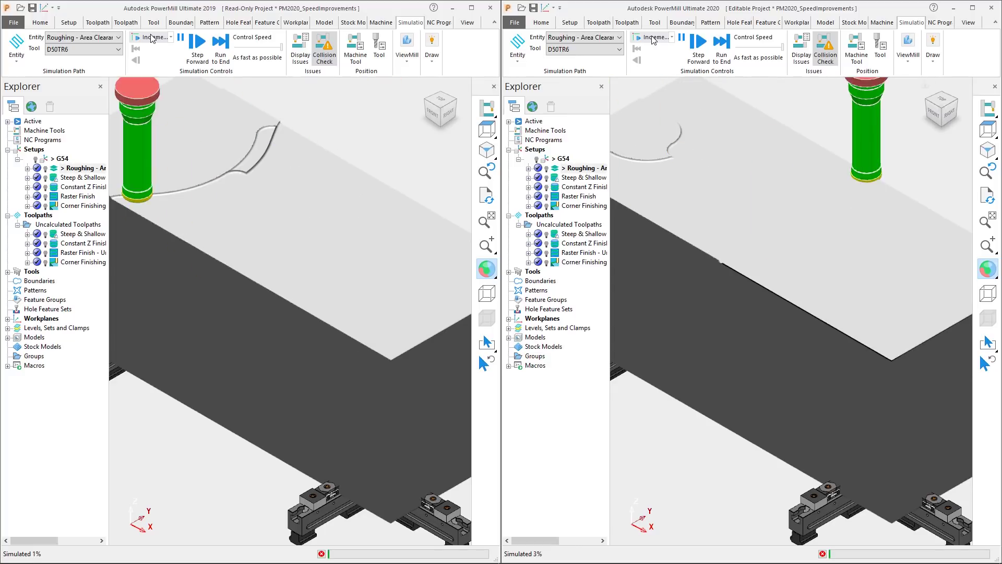